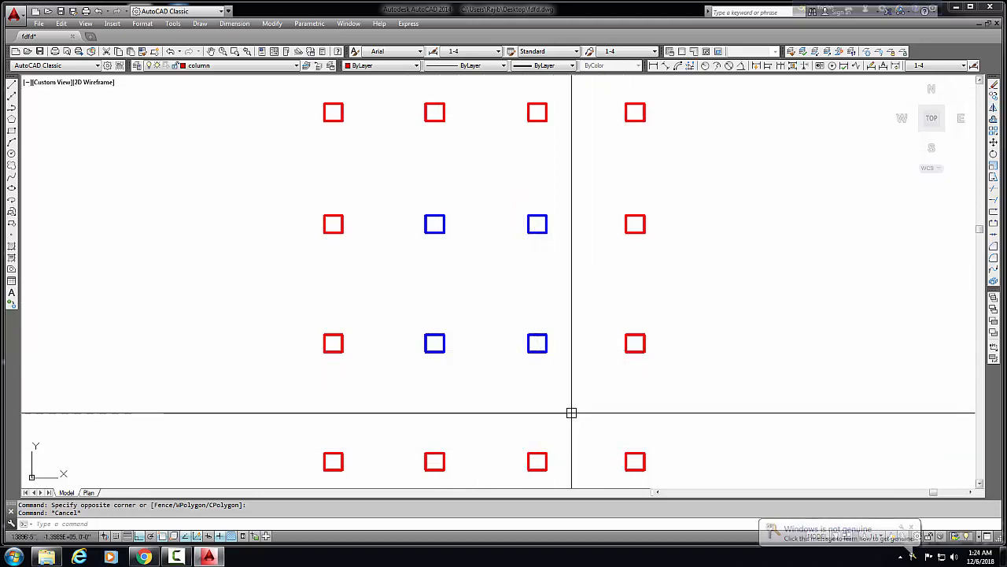
- Define a block named "has" from all sixteen red and blue column squares
{"action": "left_click", "coordinate": [658, 491]}
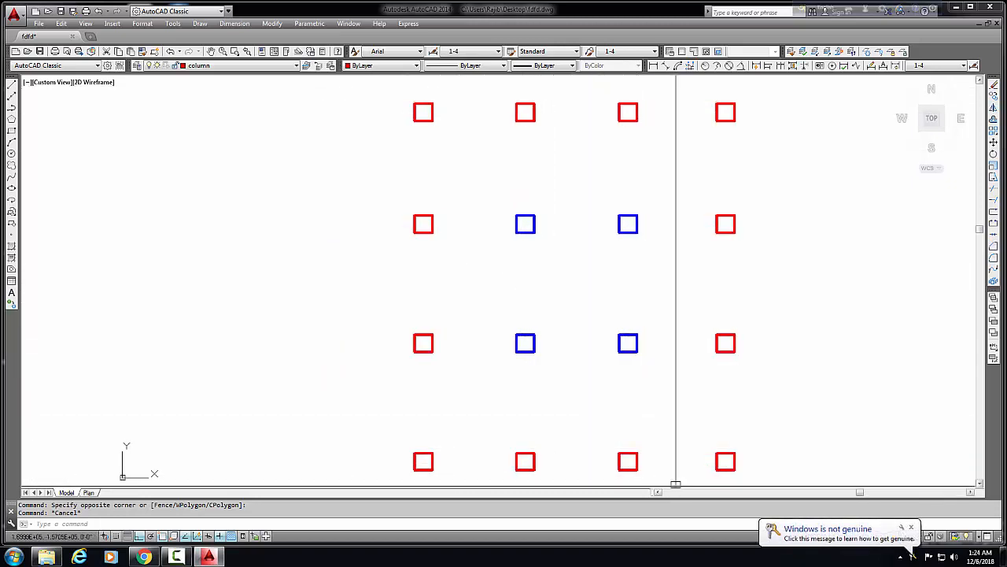
{"action": "middle_click_drag", "start_coordinate": [683, 452], "coordinate": [614, 445]}
{"action": "left_click", "coordinate": [708, 465]}
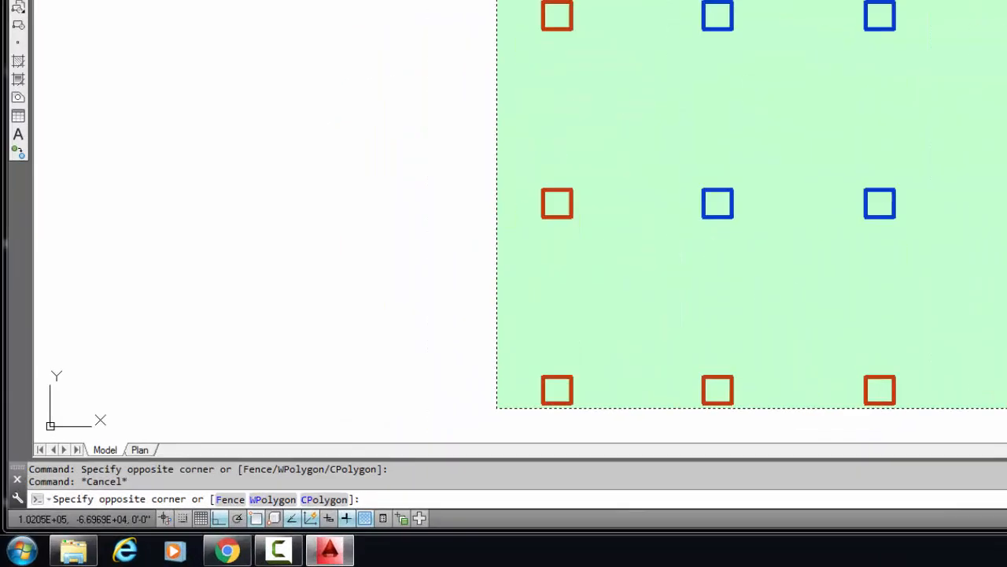
{"action": "left_click", "coordinate": [313, 89]}
{"action": "type", "text": "b"}
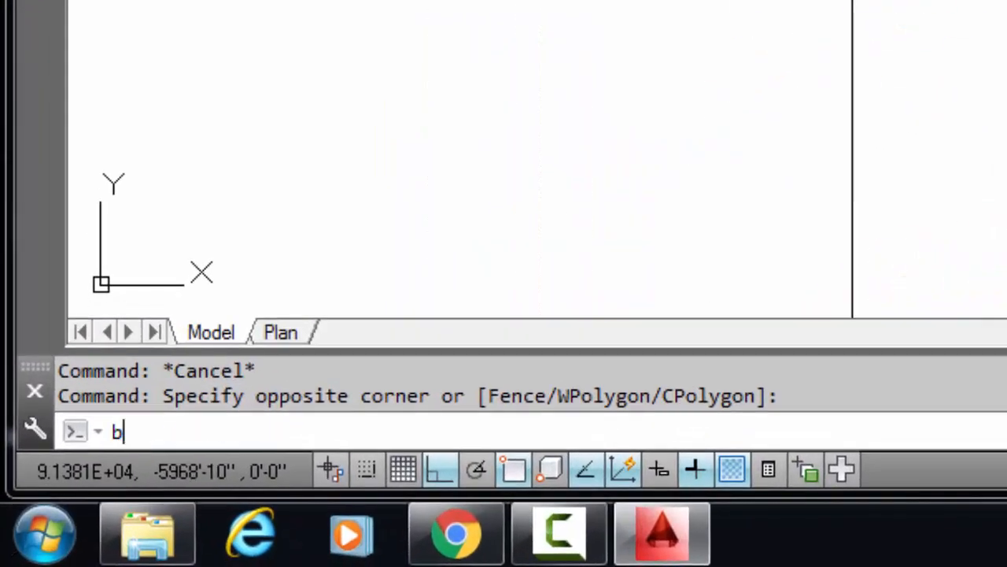
{"action": "key", "text": "Return"}
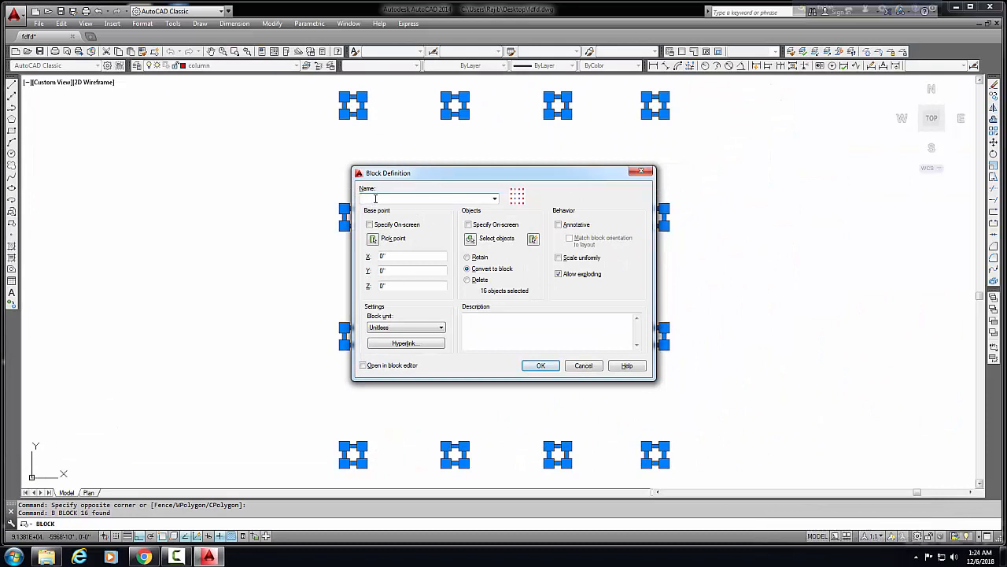
{"action": "type", "text": "has"}
{"action": "left_click", "coordinate": [543, 366]}
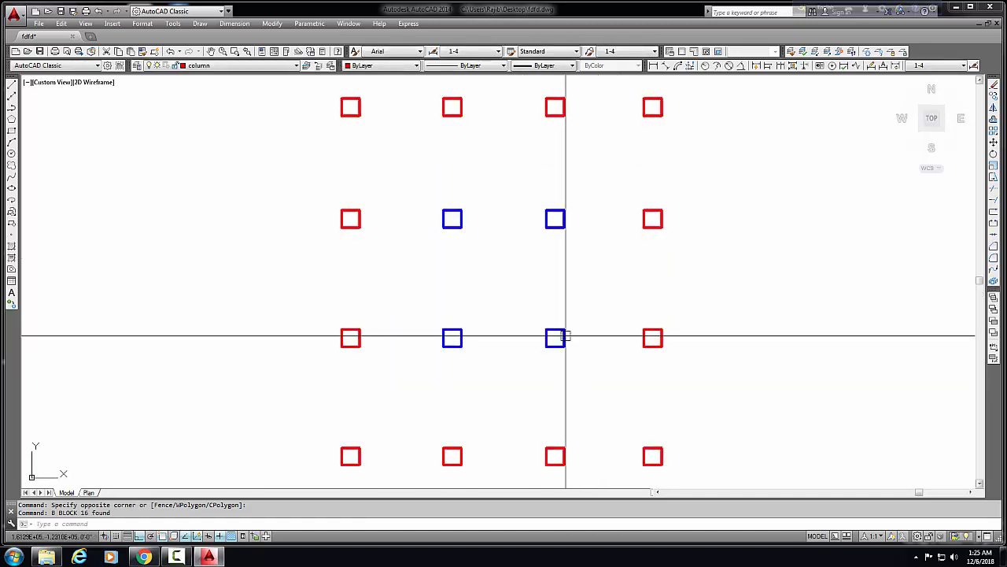
- Open the "has" block in the Block Editor and place a visibility parameter at its upper-left column
{"action": "left_click", "coordinate": [558, 337]}
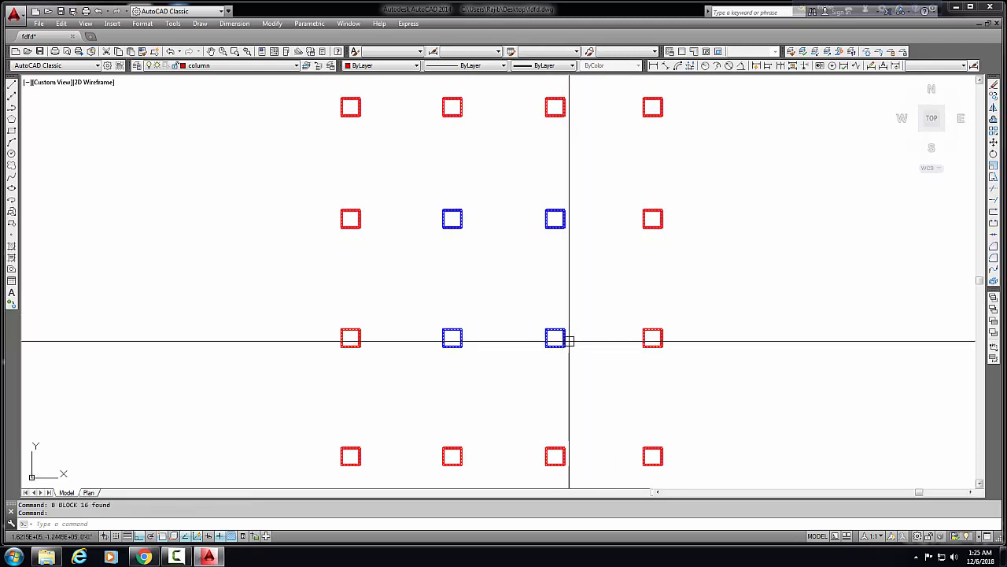
{"action": "double_click", "coordinate": [564, 338]}
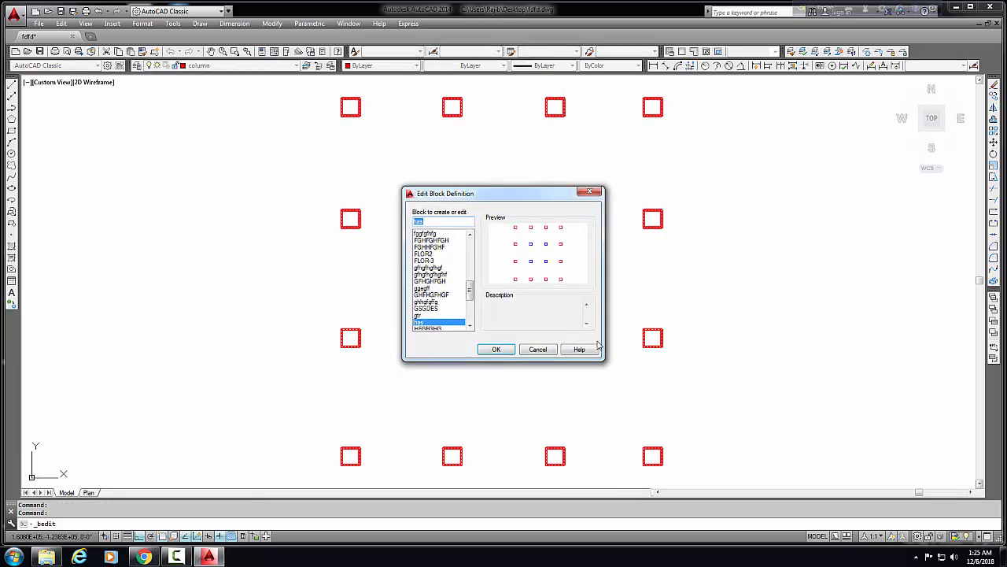
{"action": "left_click", "coordinate": [498, 350]}
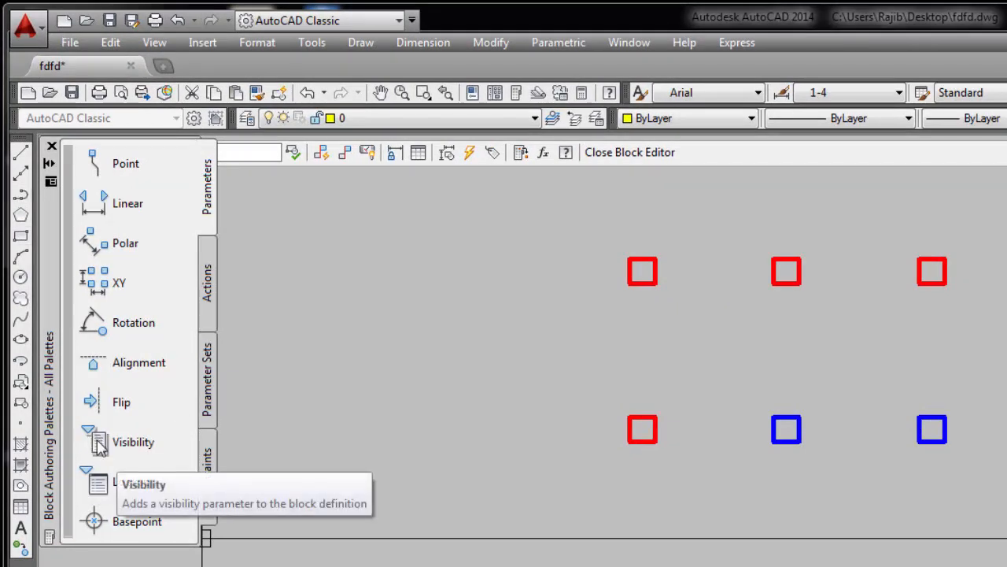
{"action": "left_click", "coordinate": [100, 443]}
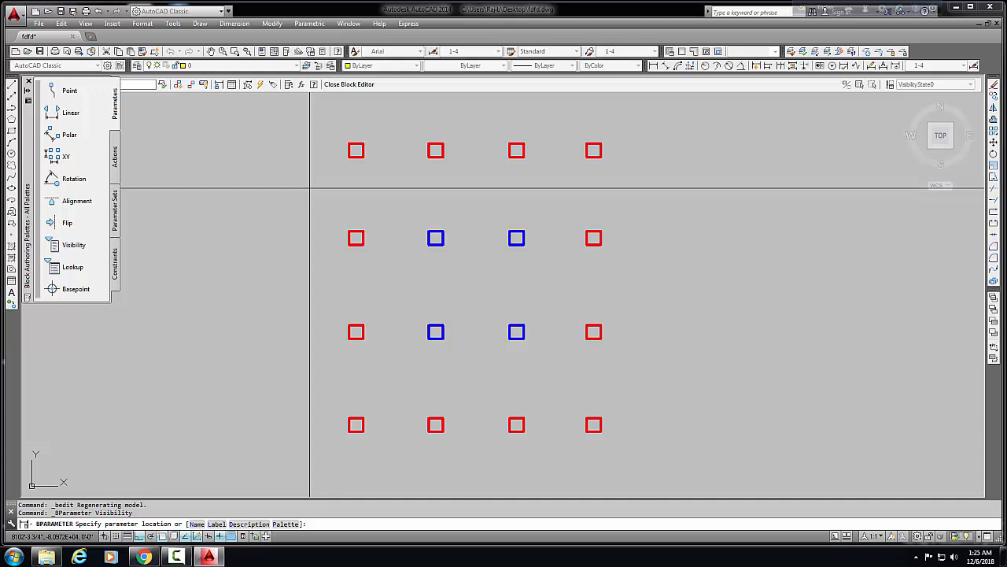
{"action": "left_click", "coordinate": [350, 144]}
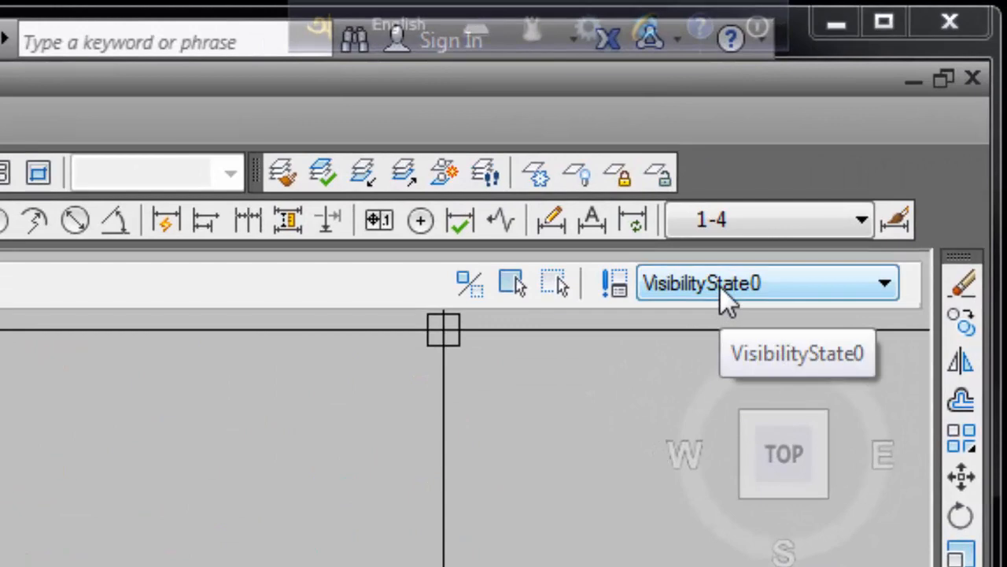
- Create a visibility state named VisibilityState1 that leaves the visibility of existing objects unchanged
{"action": "left_click", "coordinate": [719, 283]}
{"action": "left_click", "coordinate": [719, 285]}
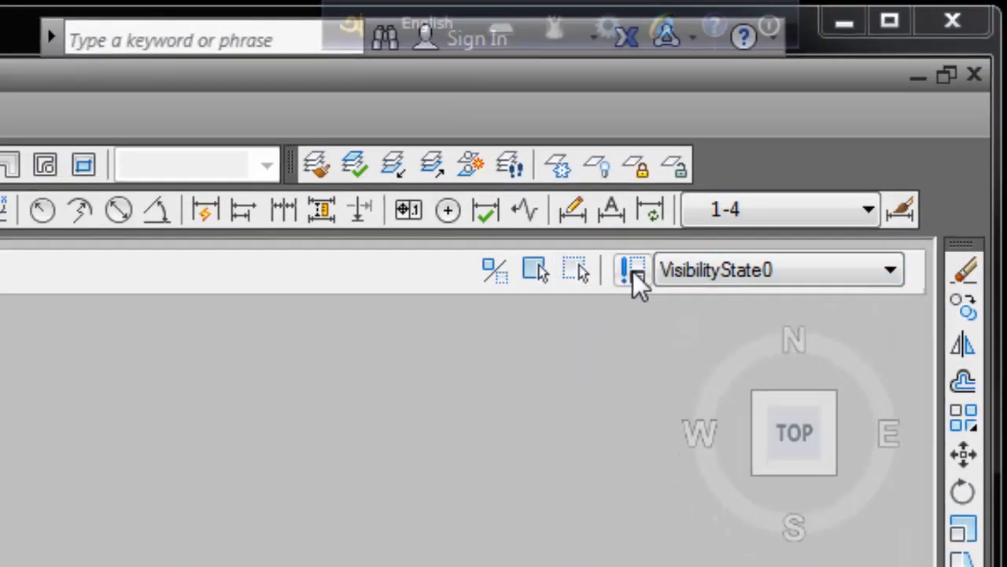
{"action": "left_click", "coordinate": [633, 272]}
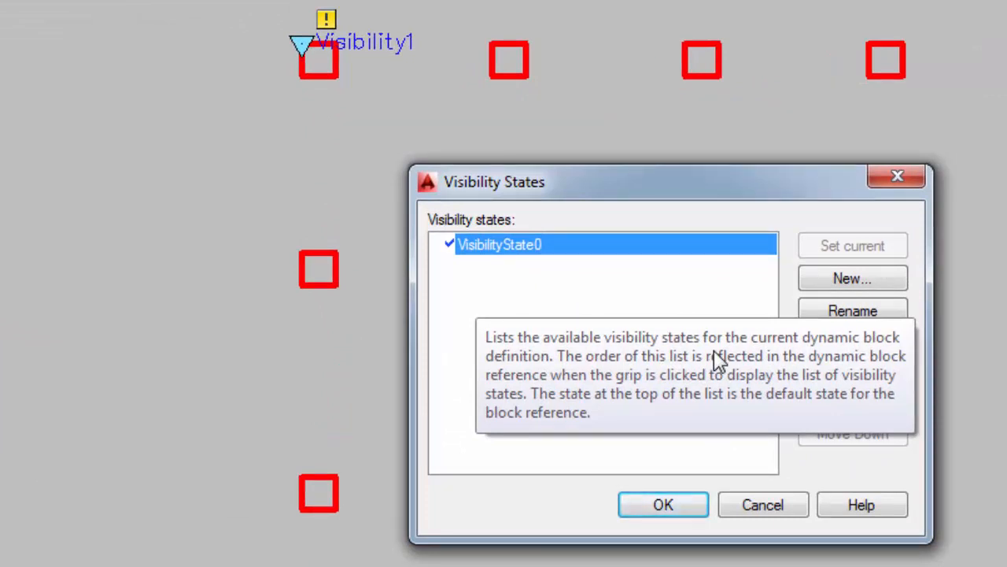
{"action": "left_click", "coordinate": [850, 279]}
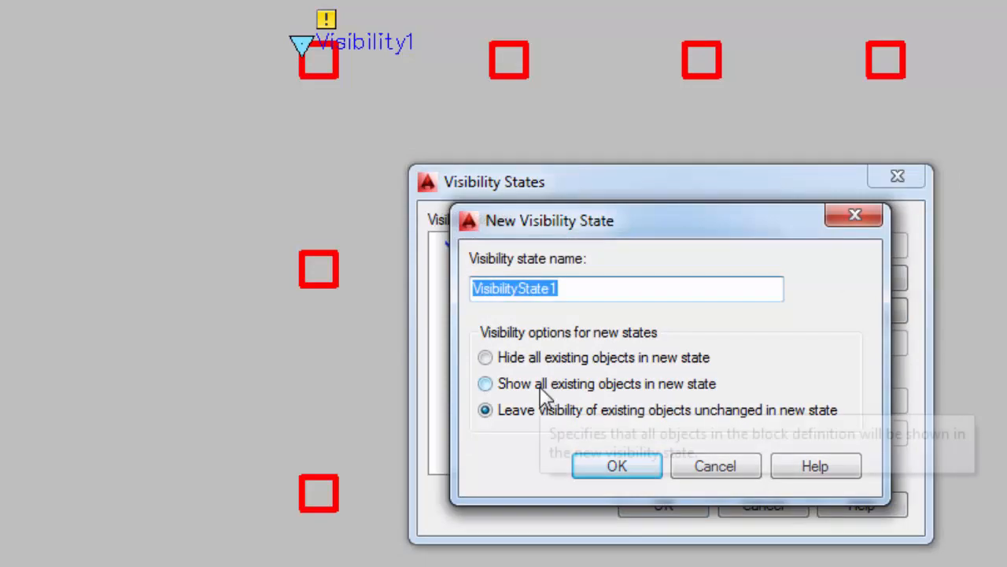
{"action": "left_click", "coordinate": [623, 467]}
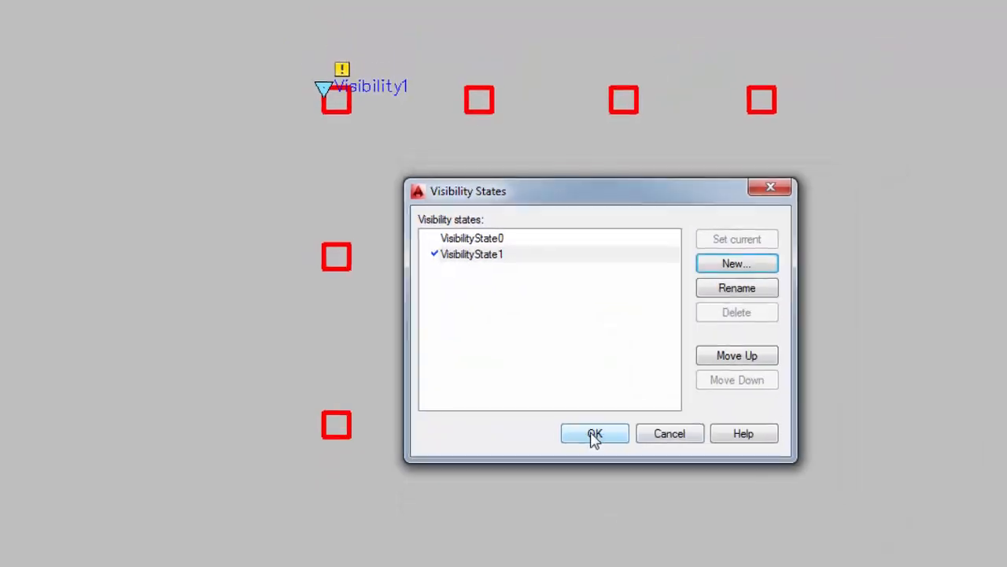
{"action": "left_click", "coordinate": [594, 433]}
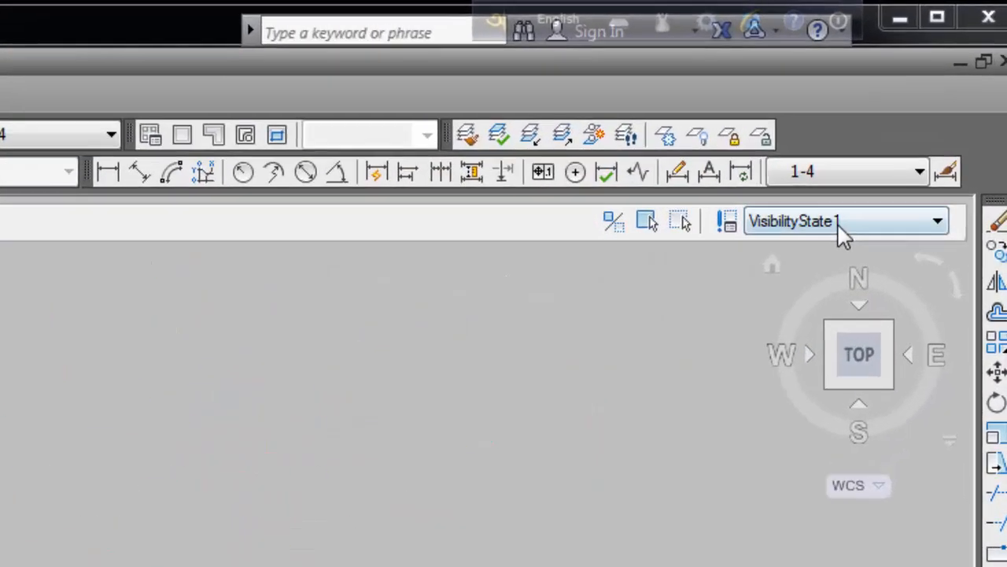
- Make VisibilityState1 current and make the four blue inner columns invisible in it
{"action": "left_click", "coordinate": [837, 222]}
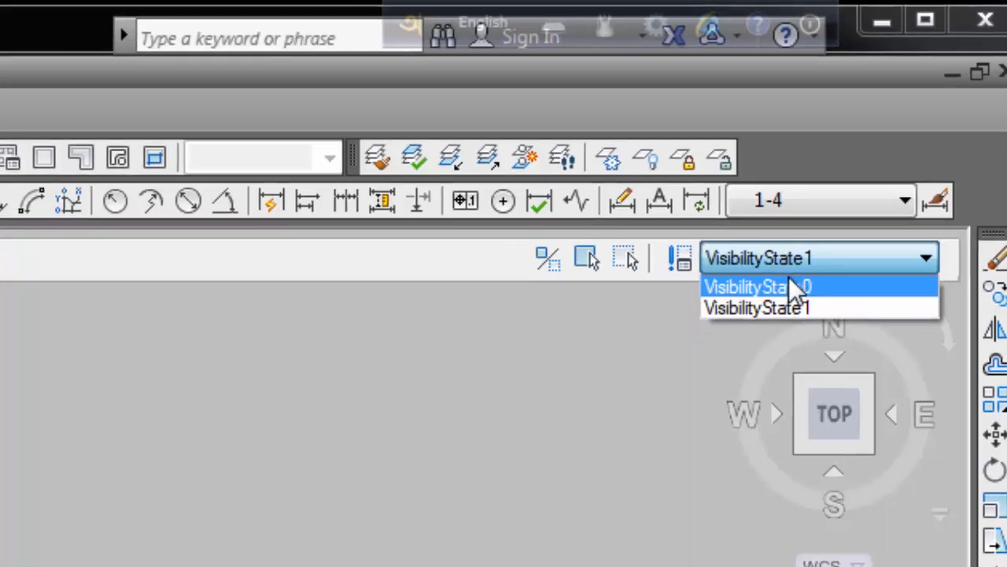
{"action": "left_click", "coordinate": [780, 299]}
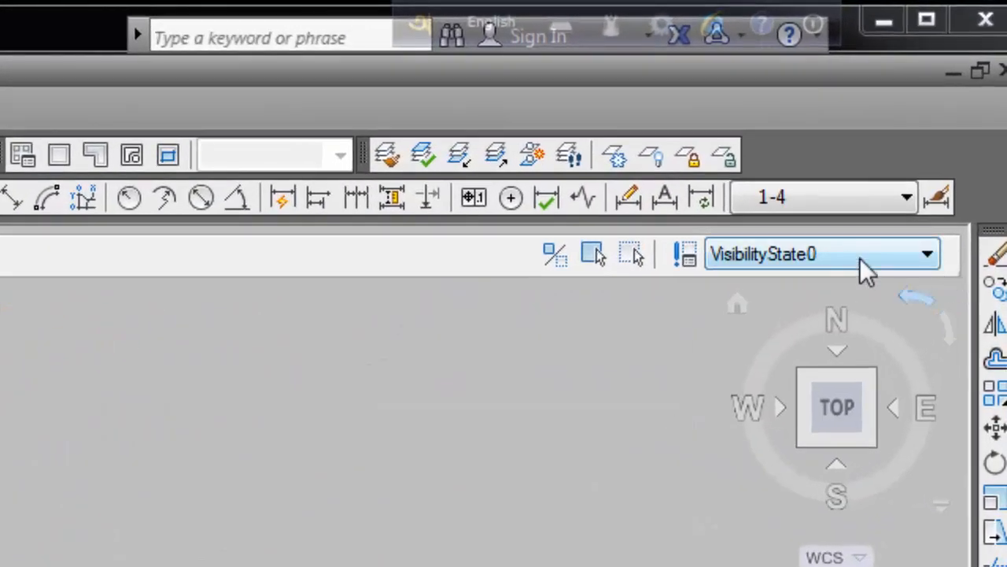
{"action": "left_click", "coordinate": [954, 86]}
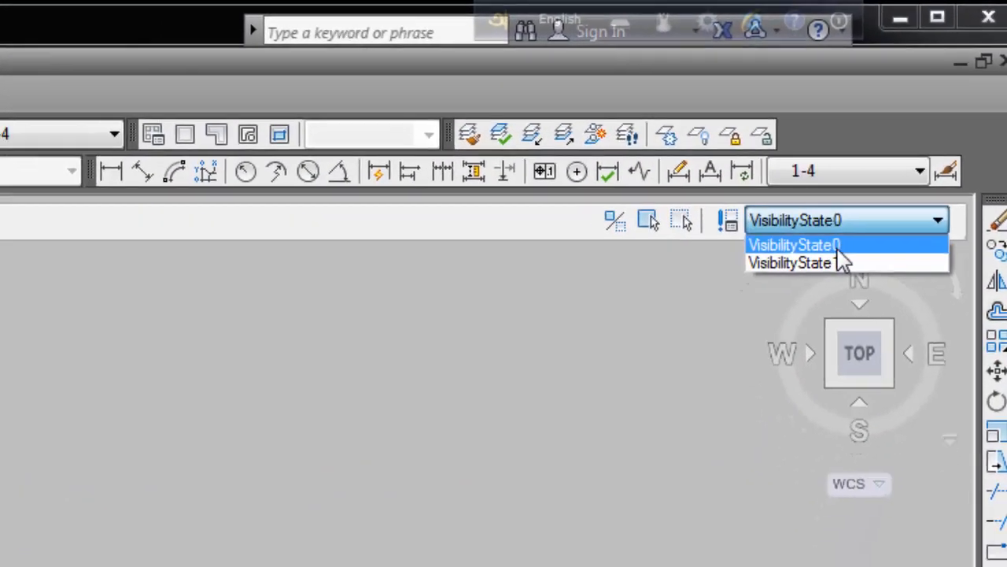
{"action": "left_click", "coordinate": [842, 262]}
{"action": "left_click", "coordinate": [394, 212]}
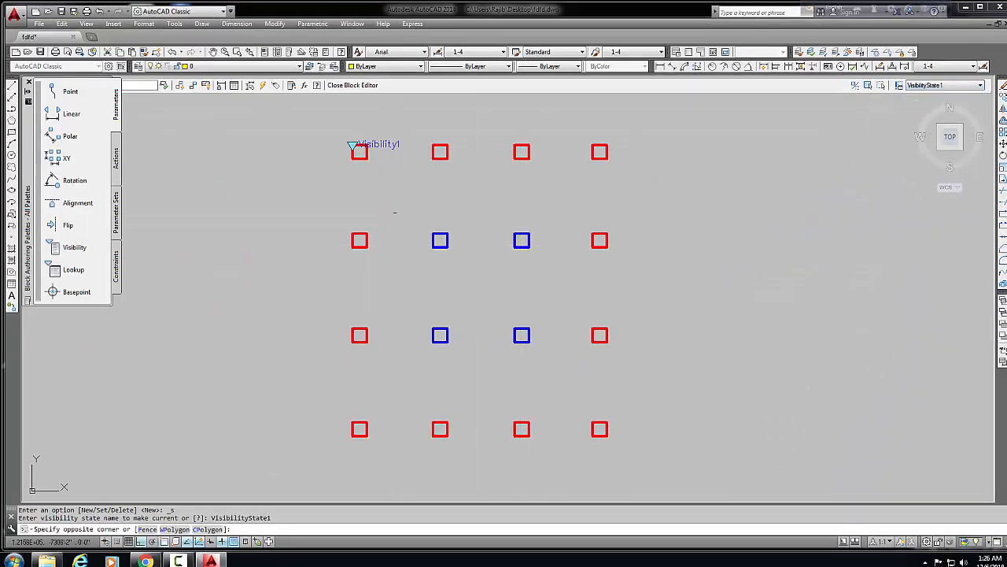
{"action": "left_click", "coordinate": [547, 380]}
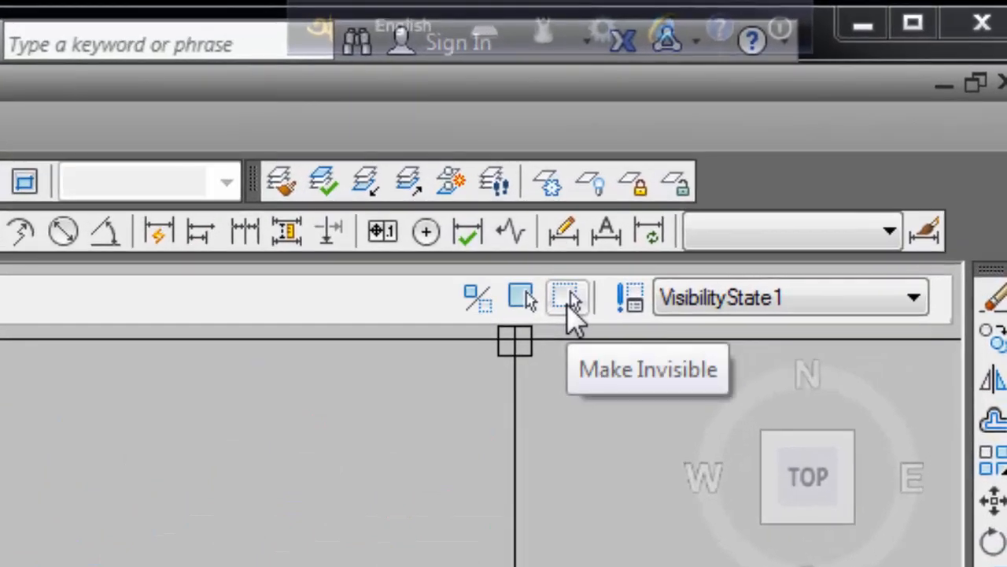
{"action": "left_click", "coordinate": [567, 304]}
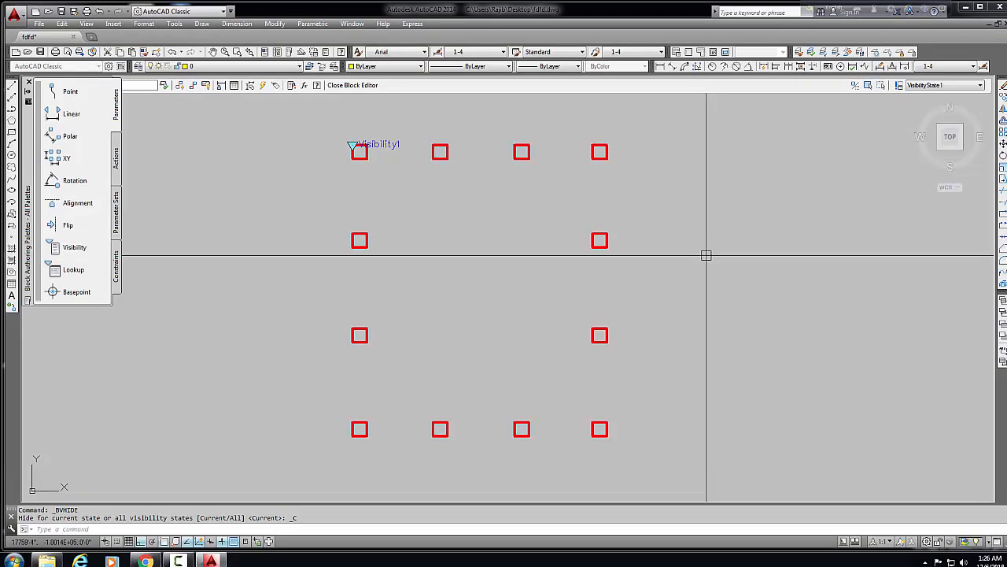
- Check VisibilityState0 against VisibilityState1 and close the Block Editor, saving the changes to "has"
{"action": "left_click", "coordinate": [941, 85]}
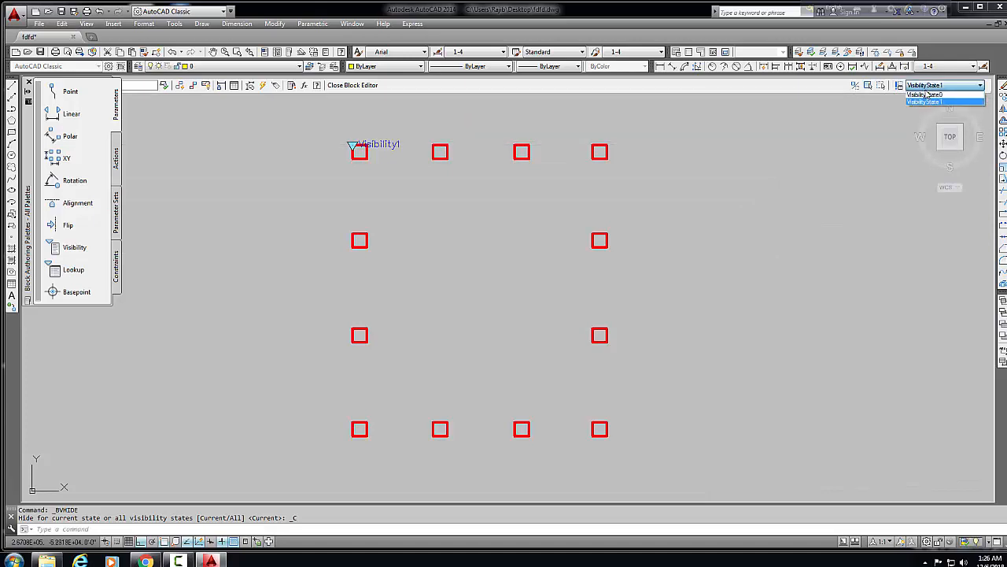
{"action": "left_click", "coordinate": [925, 96]}
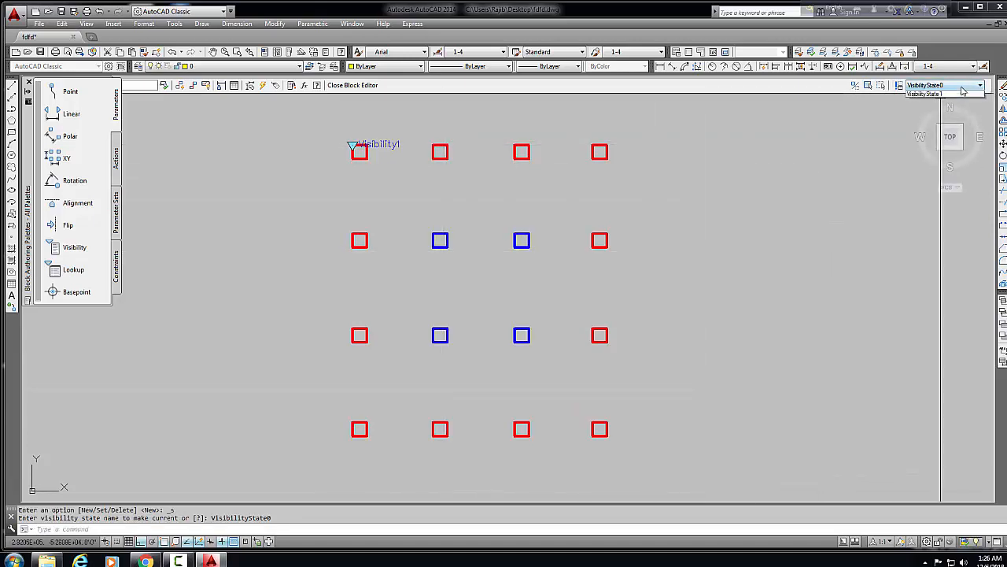
{"action": "left_click", "coordinate": [940, 85]}
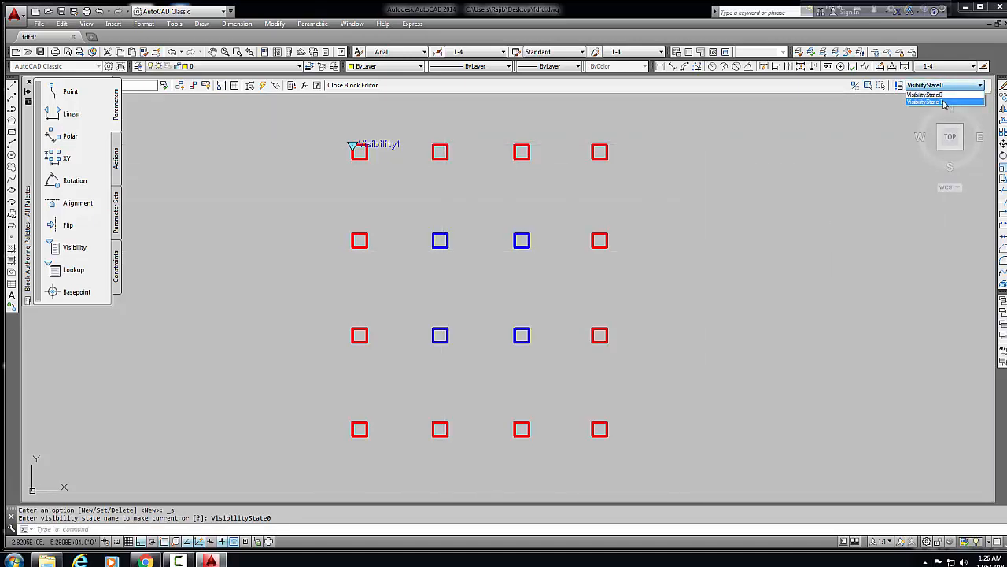
{"action": "left_click", "coordinate": [943, 103]}
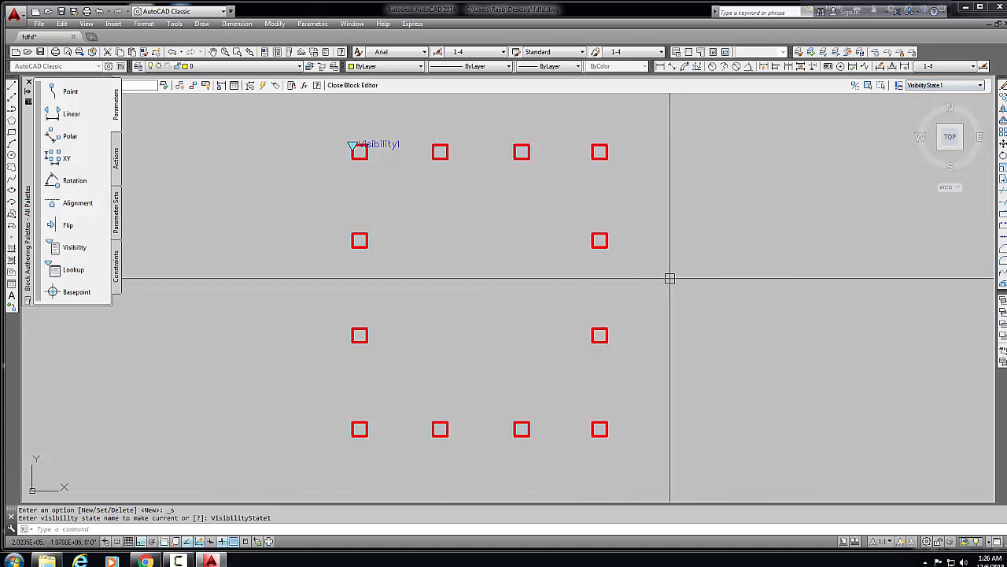
{"action": "left_click", "coordinate": [356, 87]}
{"action": "left_click", "coordinate": [476, 263]}
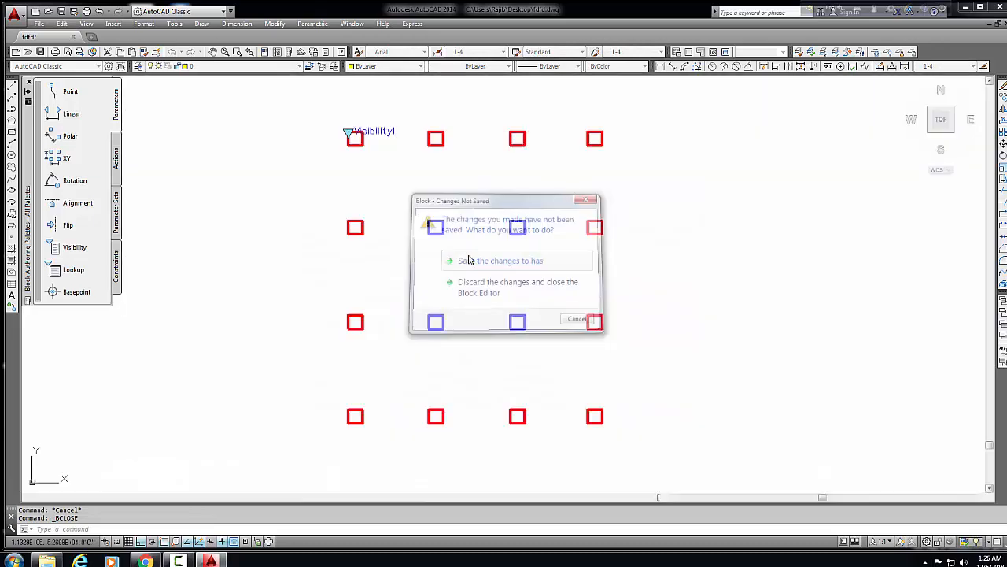
- Copy the "has" column block three times in a horizontal row to the right of the original
{"action": "scroll", "coordinate": [543, 282], "scroll_direction": "down", "scroll_amount": 1}
{"action": "middle_click_drag", "start_coordinate": [559, 286], "coordinate": [513, 303]}
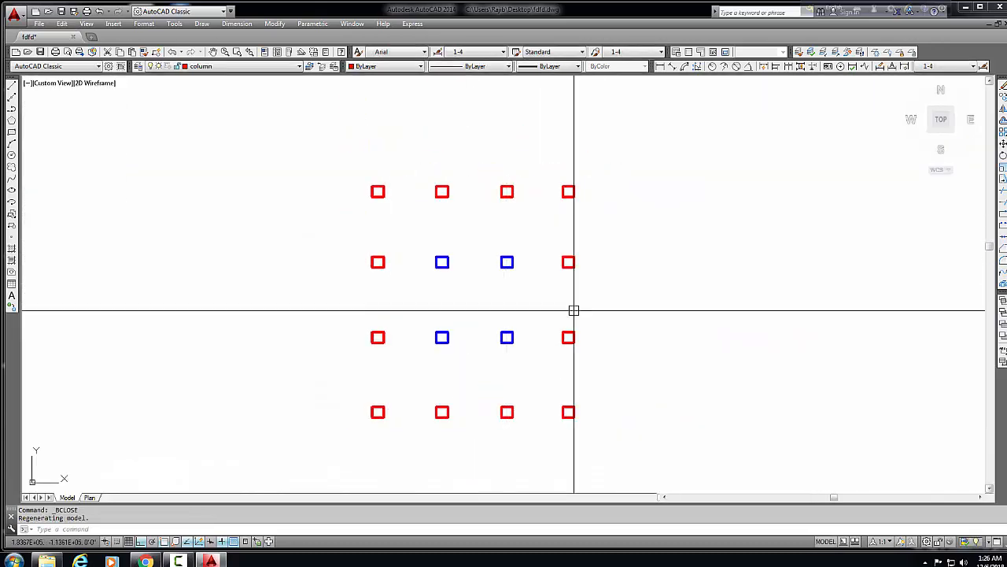
{"action": "left_click", "coordinate": [621, 230]}
{"action": "left_click", "coordinate": [616, 284]}
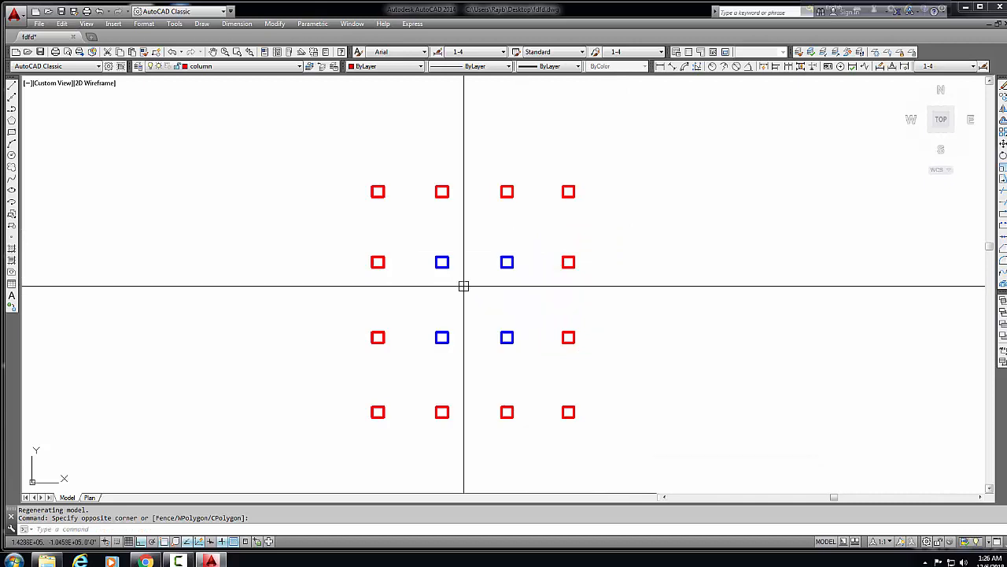
{"action": "scroll", "coordinate": [449, 287], "scroll_direction": "down", "scroll_amount": 2}
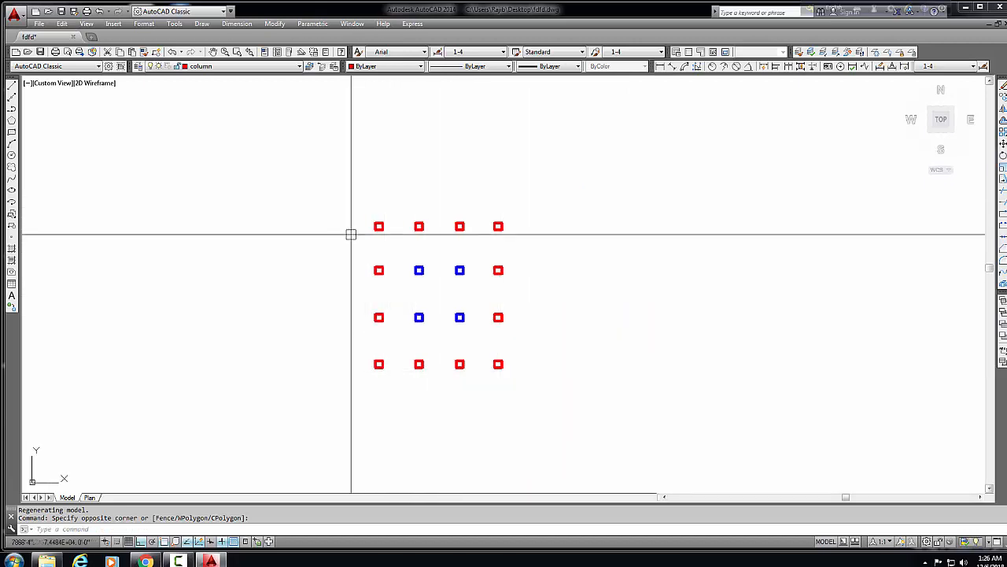
{"action": "left_click", "coordinate": [364, 189]}
{"action": "left_click", "coordinate": [564, 422]}
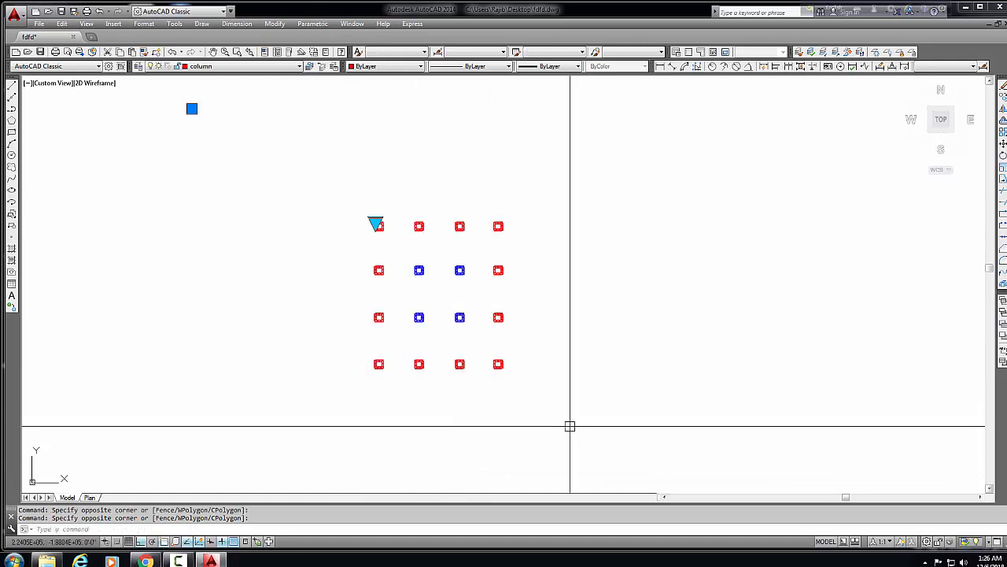
{"action": "type", "text": "co"}
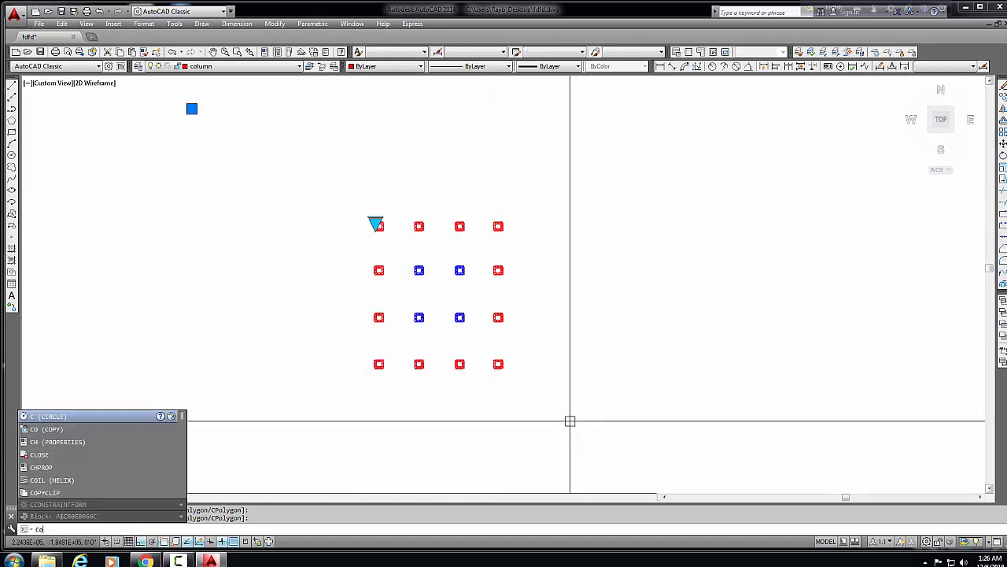
{"action": "key", "text": "Return"}
{"action": "left_click", "coordinate": [415, 395]}
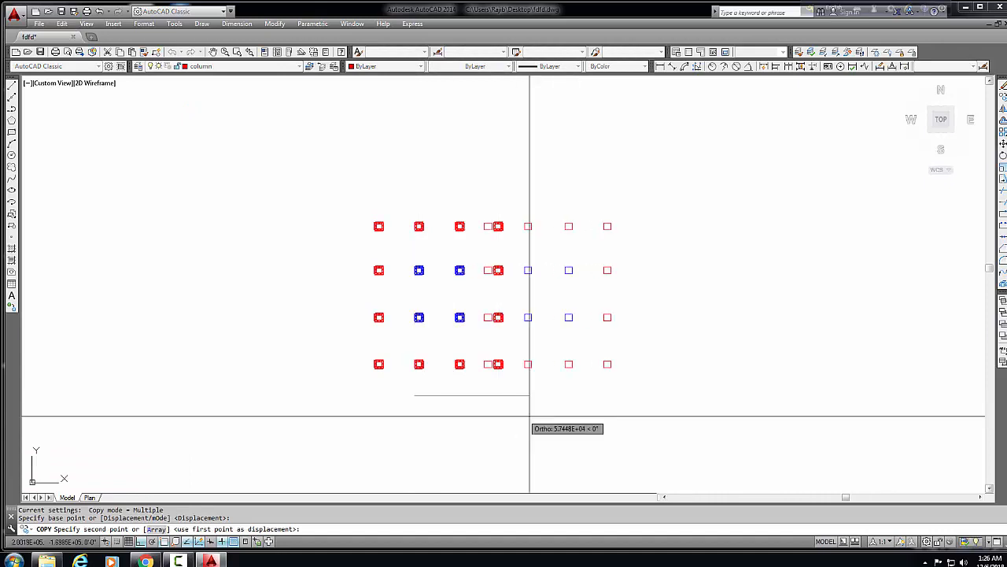
{"action": "left_click", "coordinate": [627, 419]}
{"action": "middle_click_drag", "start_coordinate": [622, 420], "coordinate": [405, 422]}
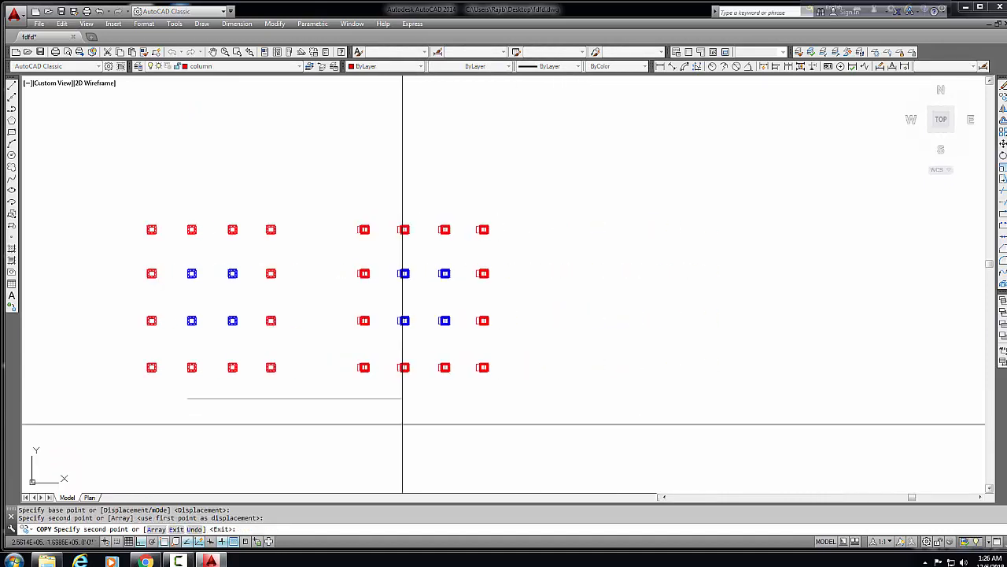
{"action": "scroll", "coordinate": [533, 429], "scroll_direction": "down", "scroll_amount": 2}
{"action": "left_click", "coordinate": [604, 431]}
{"action": "middle_click_drag", "start_coordinate": [648, 425], "coordinate": [503, 423]}
{"action": "left_click", "coordinate": [673, 398]}
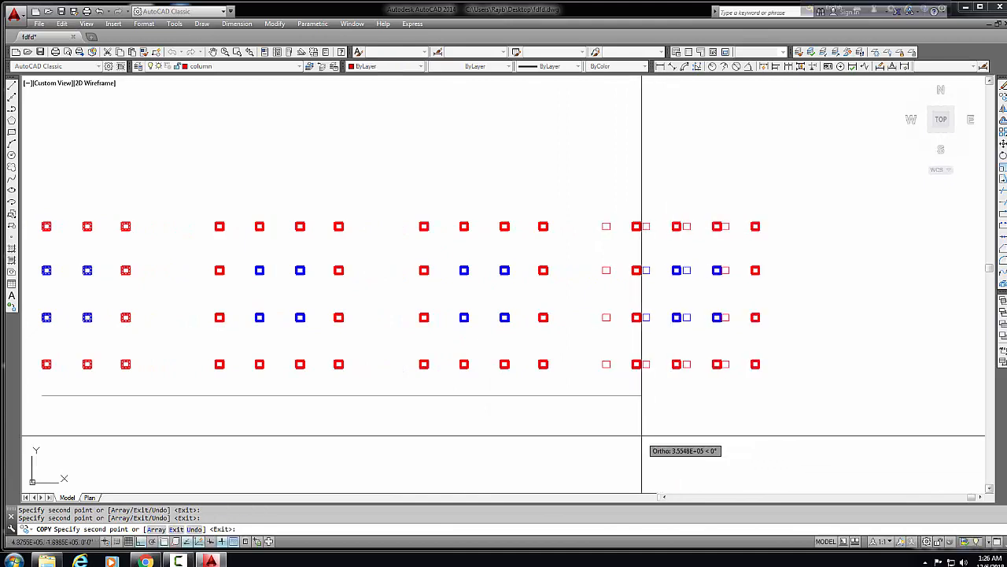
{"action": "key", "text": "Return"}
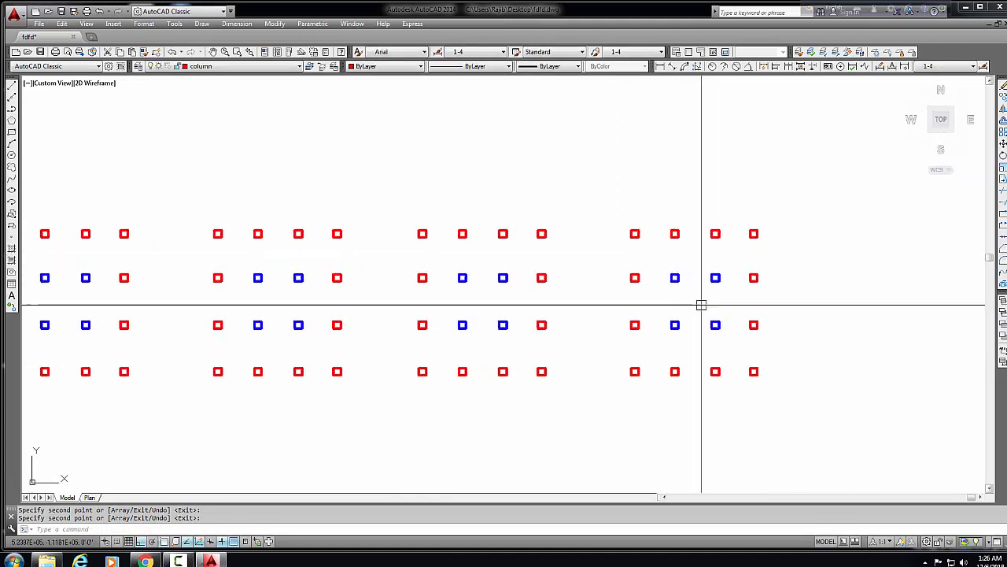
- Switch the rightmost copy of the "has" column block to VisibilityState1 and clear the selection
{"action": "scroll", "coordinate": [685, 307], "scroll_direction": "up", "scroll_amount": 4}
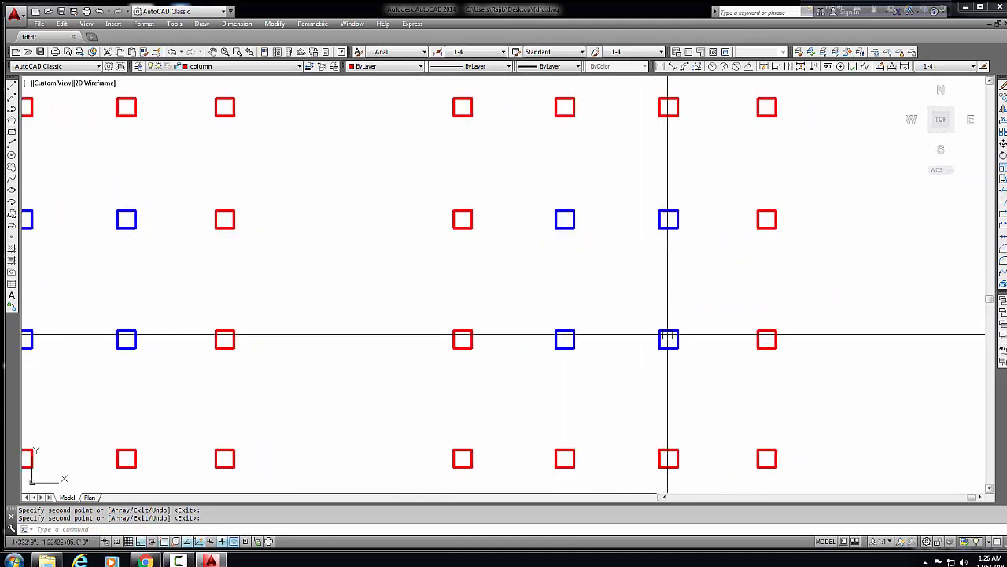
{"action": "key", "text": "Return"}
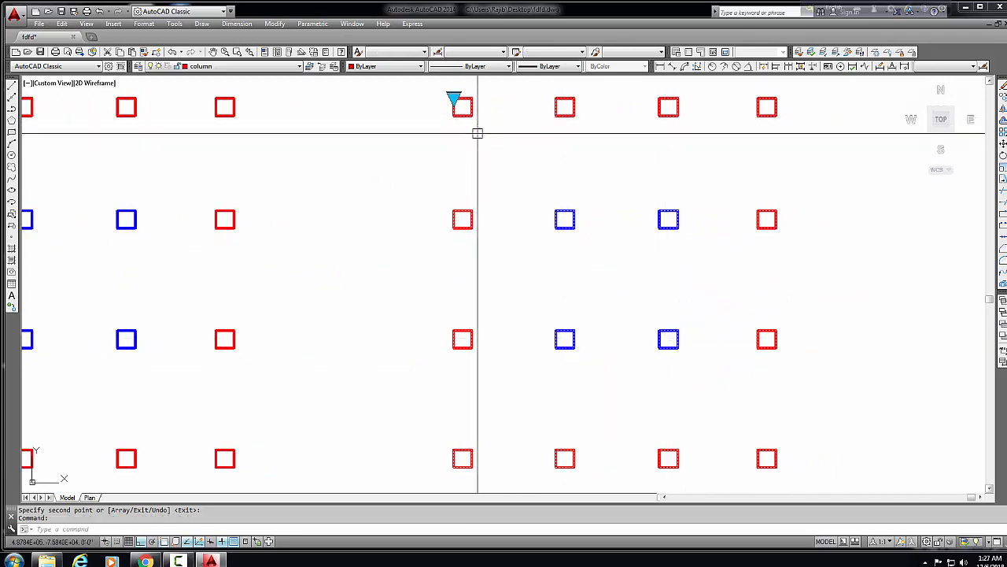
{"action": "left_click", "coordinate": [453, 97]}
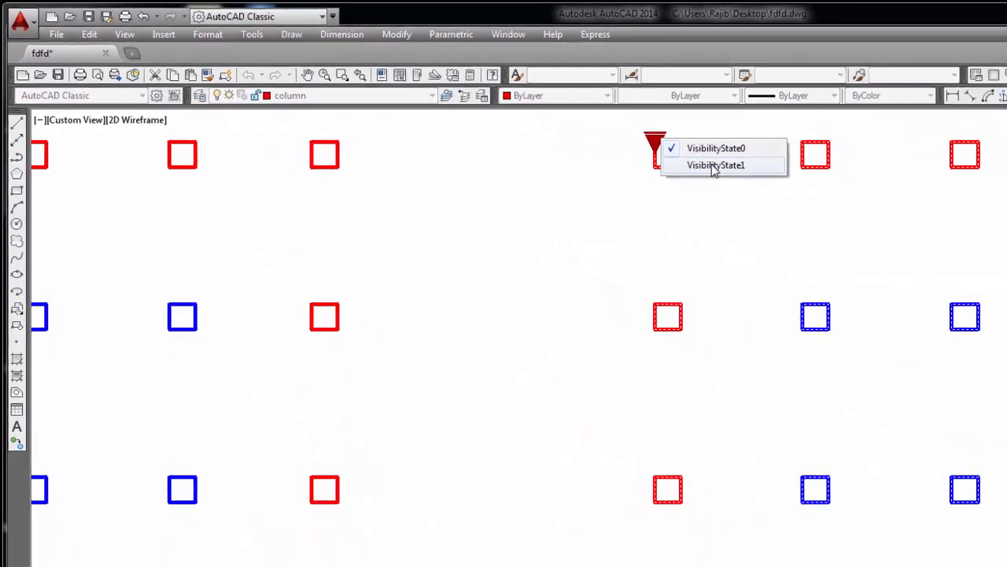
{"action": "left_click", "coordinate": [713, 167]}
{"action": "middle_click_drag", "start_coordinate": [875, 351], "coordinate": [691, 346]}
{"action": "scroll", "coordinate": [782, 418], "scroll_direction": "down", "scroll_amount": 1}
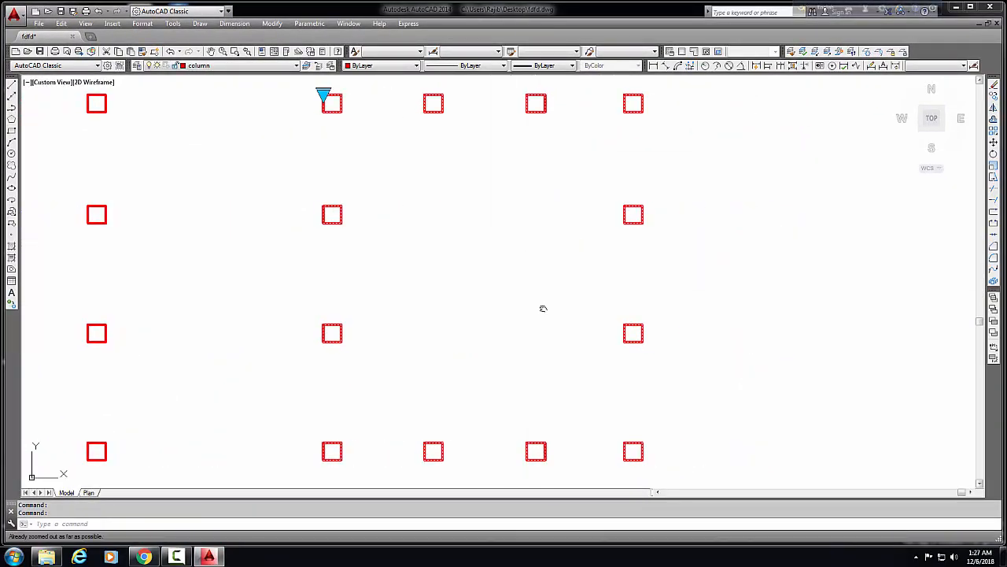
{"action": "middle_click_drag", "start_coordinate": [543, 308], "coordinate": [621, 314]}
{"action": "scroll", "coordinate": [621, 315], "scroll_direction": "down", "scroll_amount": 1}
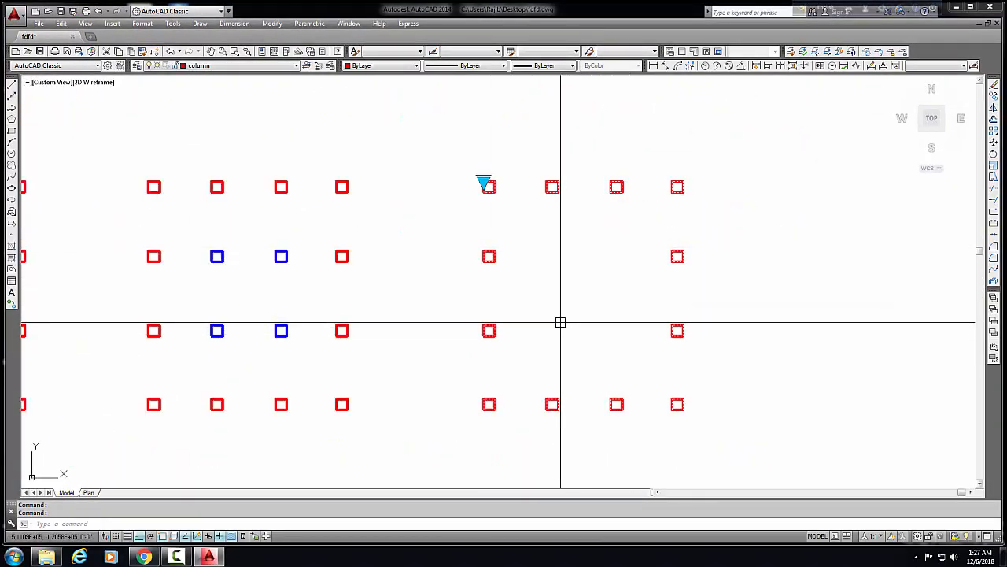
{"action": "key", "text": "Escape"}
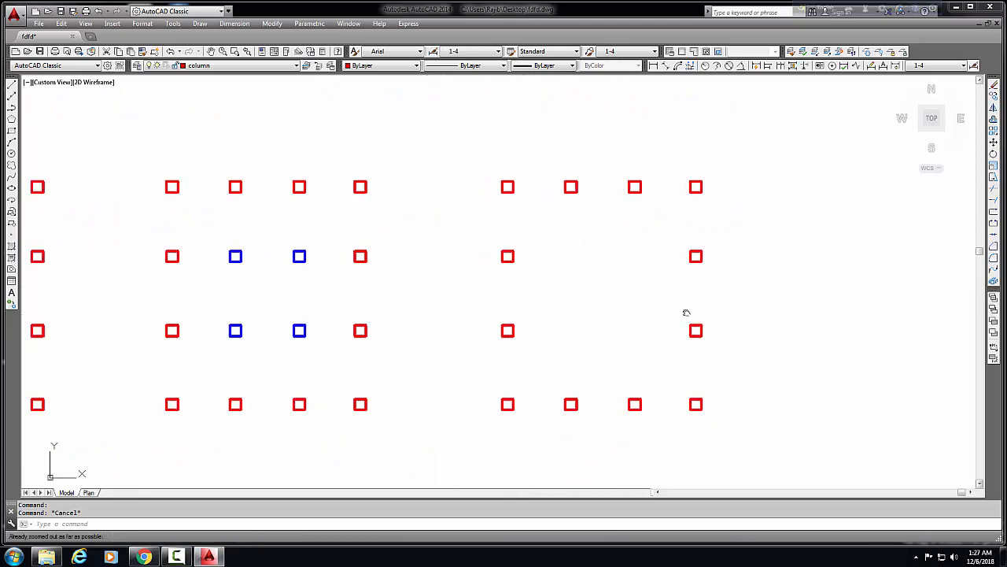
{"action": "scroll", "coordinate": [555, 339], "scroll_direction": "down", "scroll_amount": 3}
{"action": "mouse_move", "coordinate": [556, 339]}
{"action": "middle_mouse_down"}
{"action": "mouse_move", "coordinate": [637, 342]}
{"action": "mouse_move", "coordinate": [625, 344]}
{"action": "middle_mouse_up"}
{"action": "middle_click_drag", "start_coordinate": [742, 355], "coordinate": [588, 359]}
{"action": "middle_click_drag", "start_coordinate": [701, 365], "coordinate": [665, 362]}
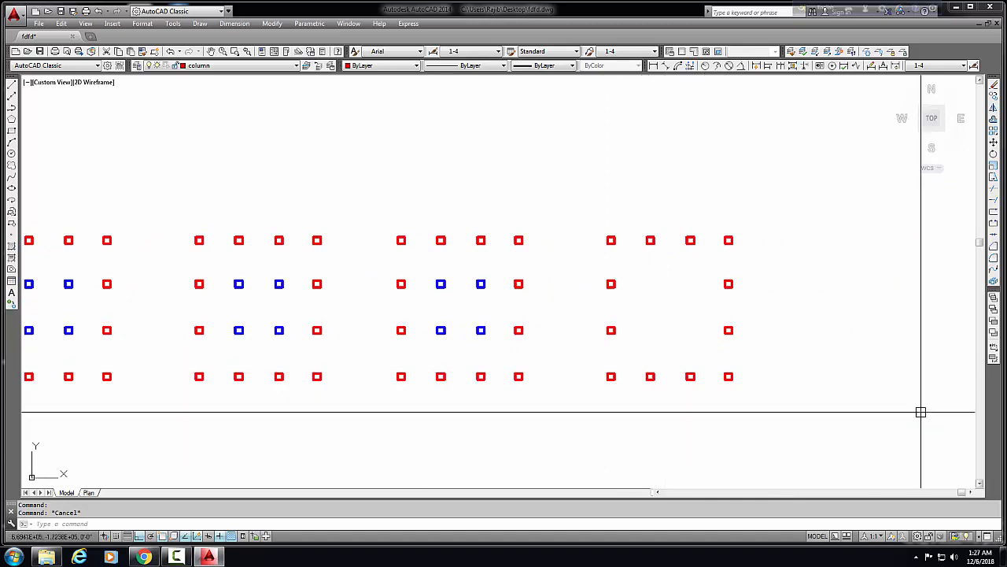
{"action": "middle_click_drag", "start_coordinate": [861, 409], "coordinate": [862, 394]}
{"action": "scroll", "coordinate": [862, 395], "scroll_direction": "down", "scroll_amount": 1}
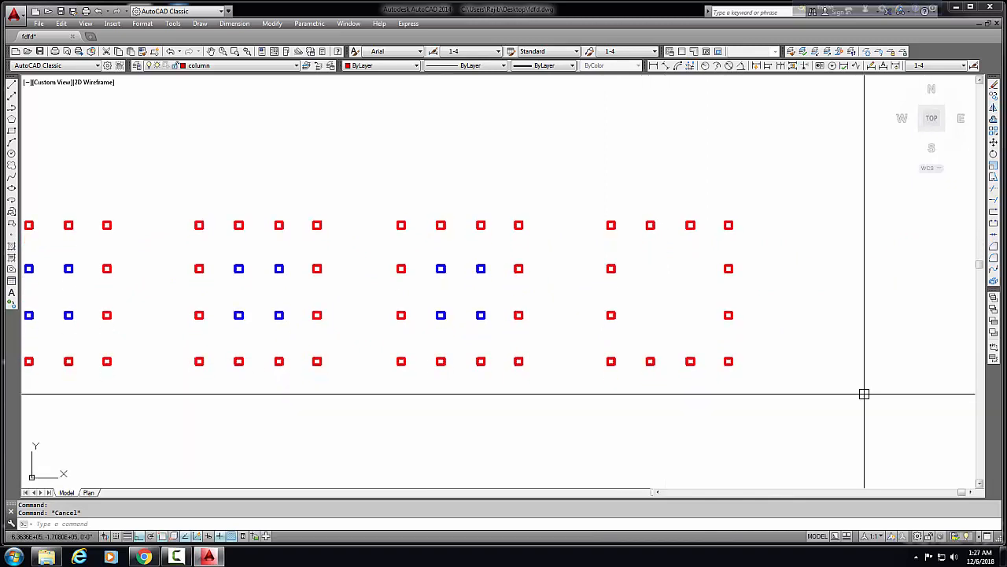